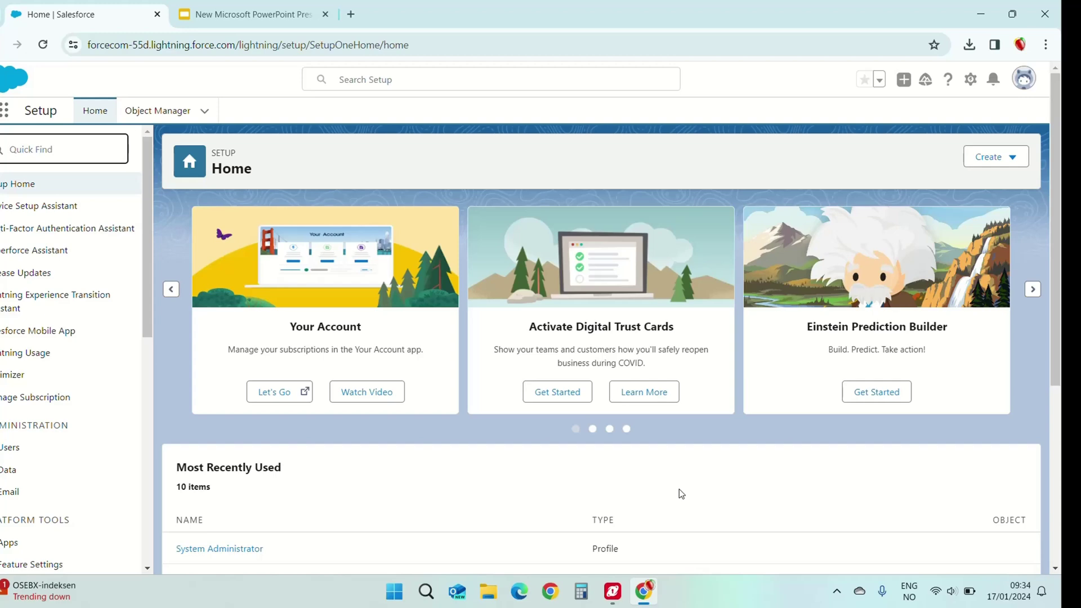
# Step: Review the NZC Manager profile details in the presentation slide
pyautogui.click(286, 4)
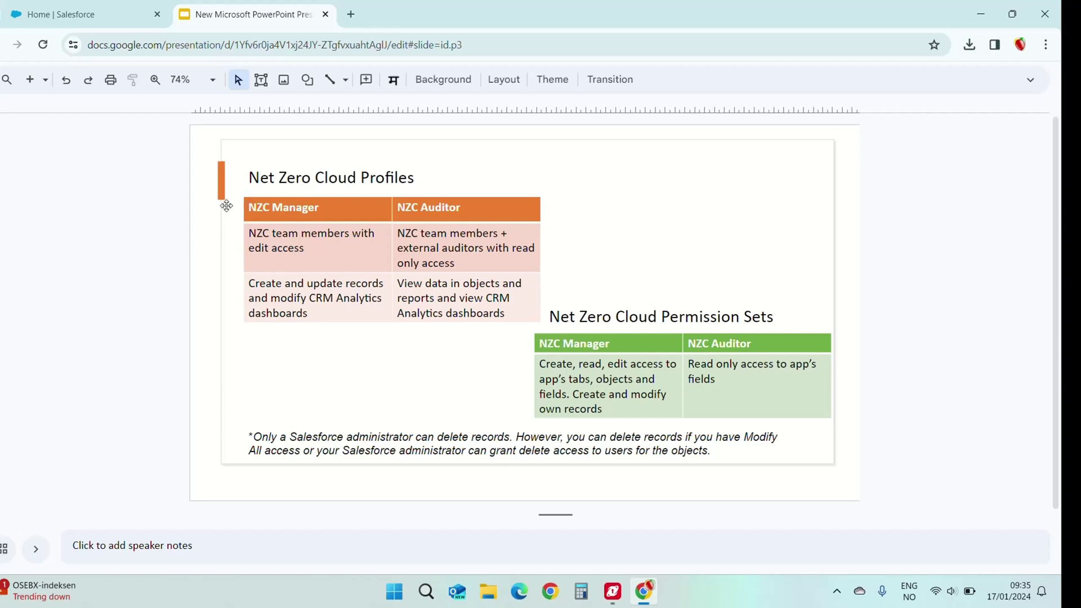
pyautogui.moveTo(250, 207); pyautogui.dragTo(440, 215)
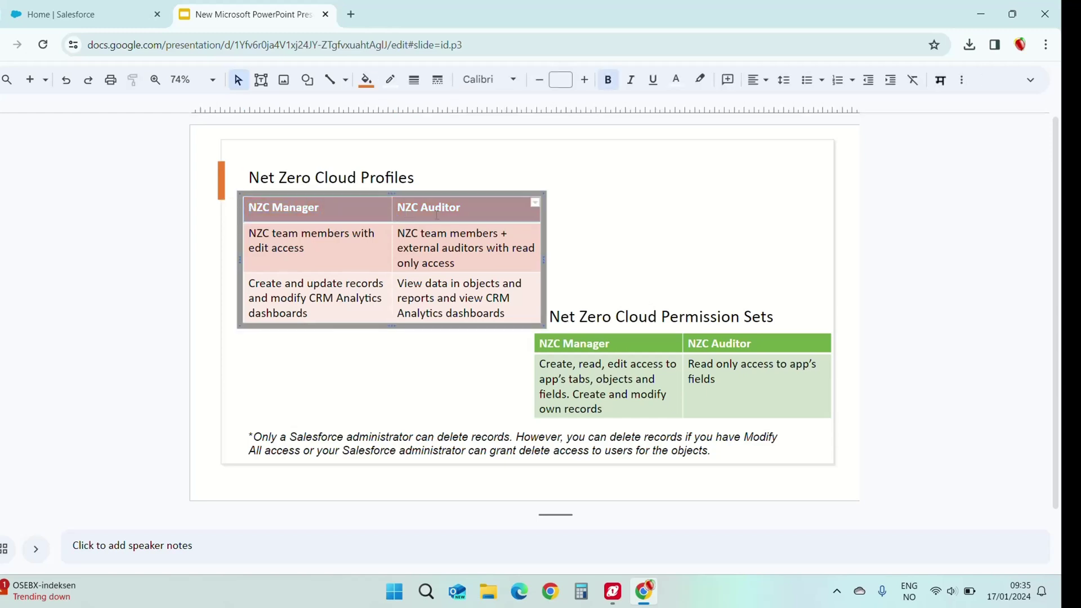
pyautogui.click(304, 210)
pyautogui.click(230, 213)
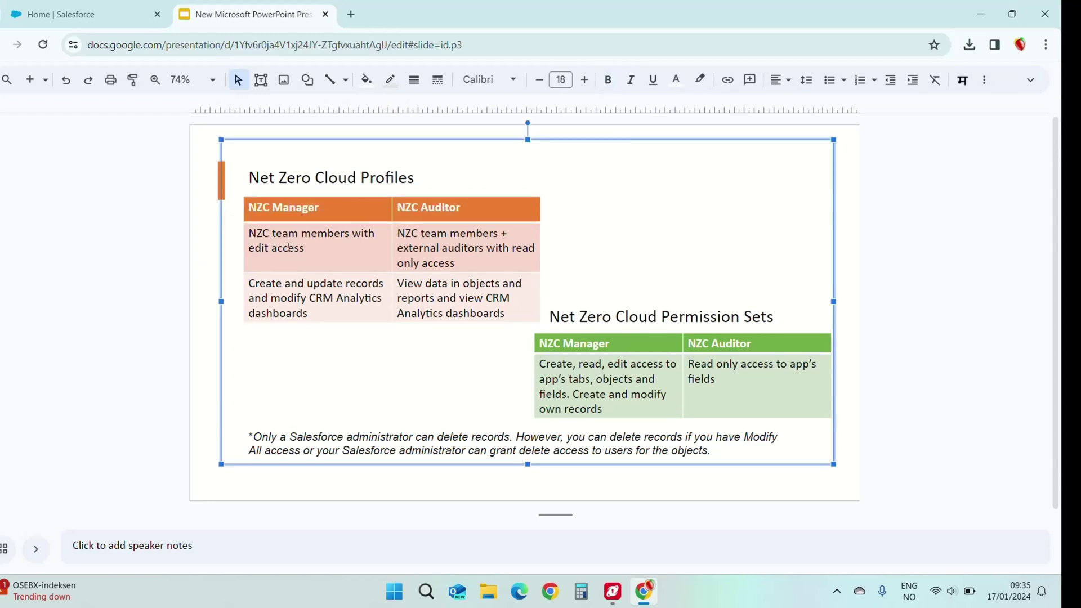
pyautogui.click(277, 498)
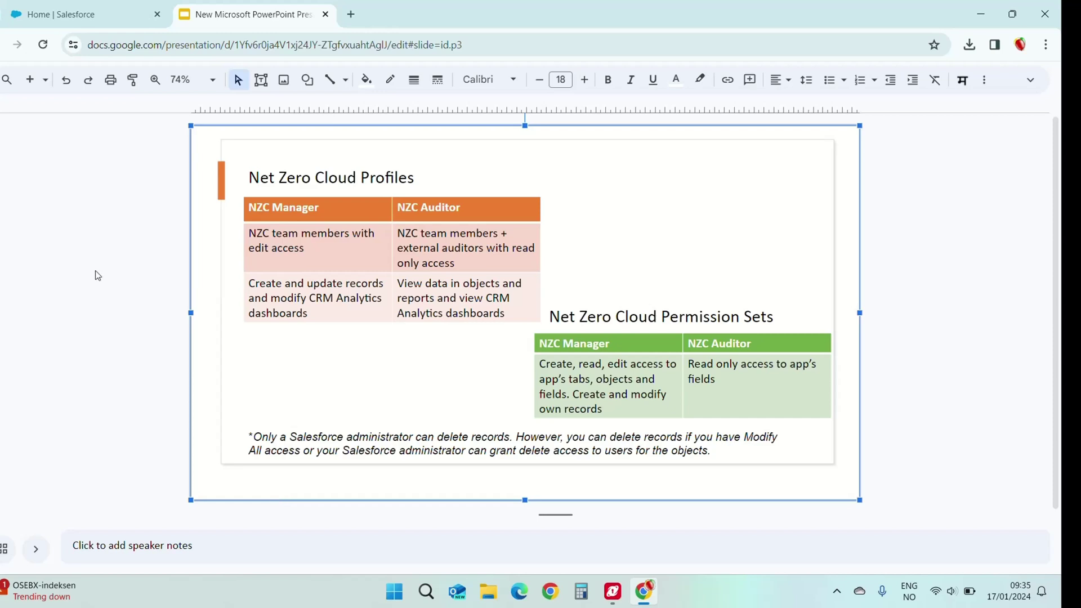
# Step: Go to the Salesforce Setup Profiles list using a Quick Find search for 'Pr'
pyautogui.click(79, 10)
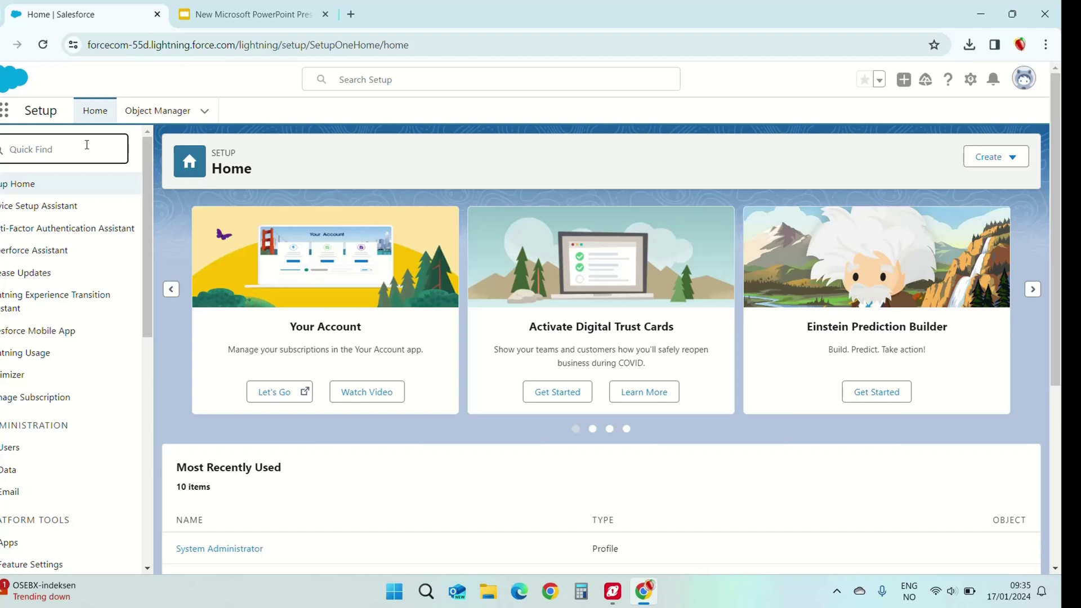
pyautogui.write('Pr')
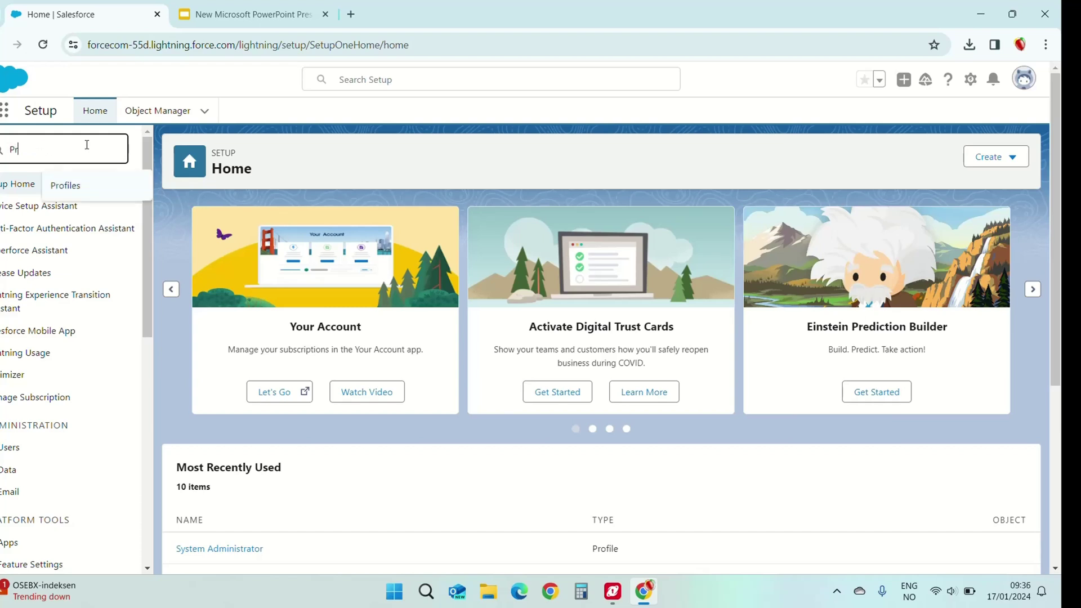
pyautogui.click(67, 186)
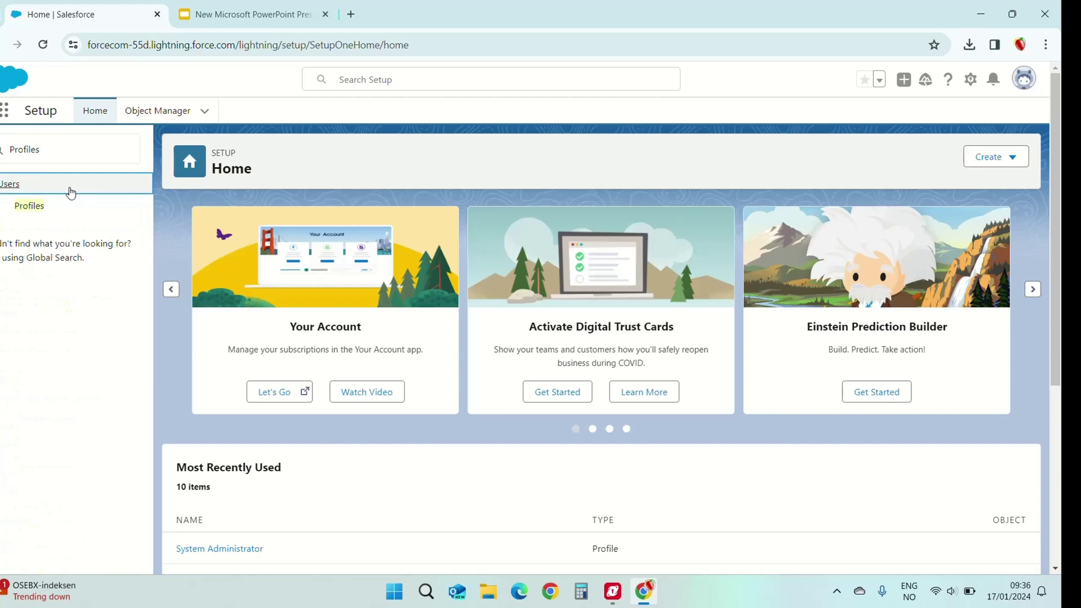
pyautogui.click(30, 206)
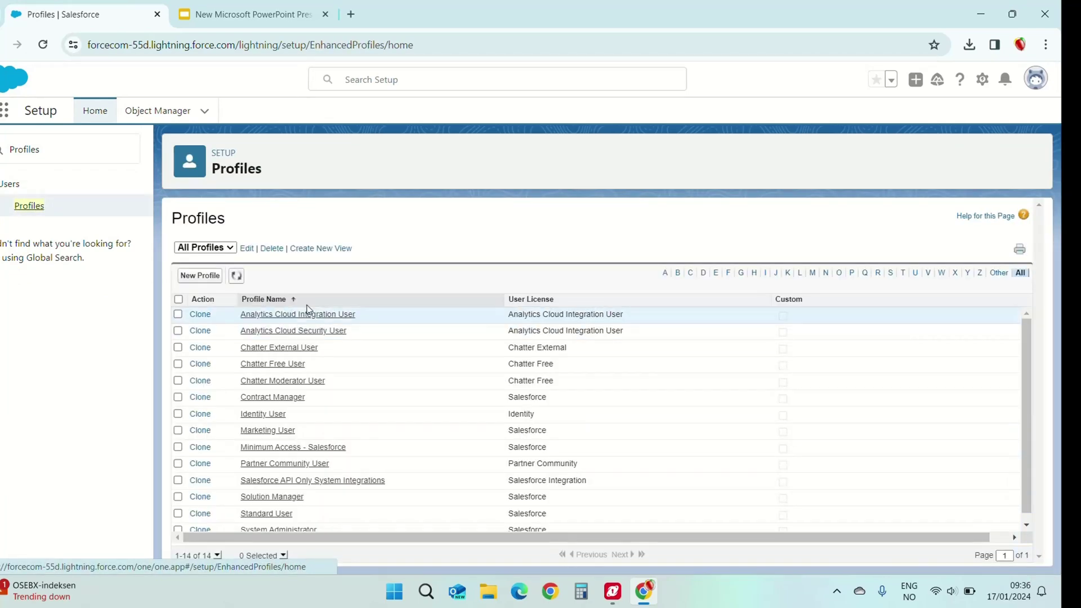
# Step: Clone Standard User as 'Net Zero Cloud Manager', save it, and return to Profiles
pyautogui.click(204, 275)
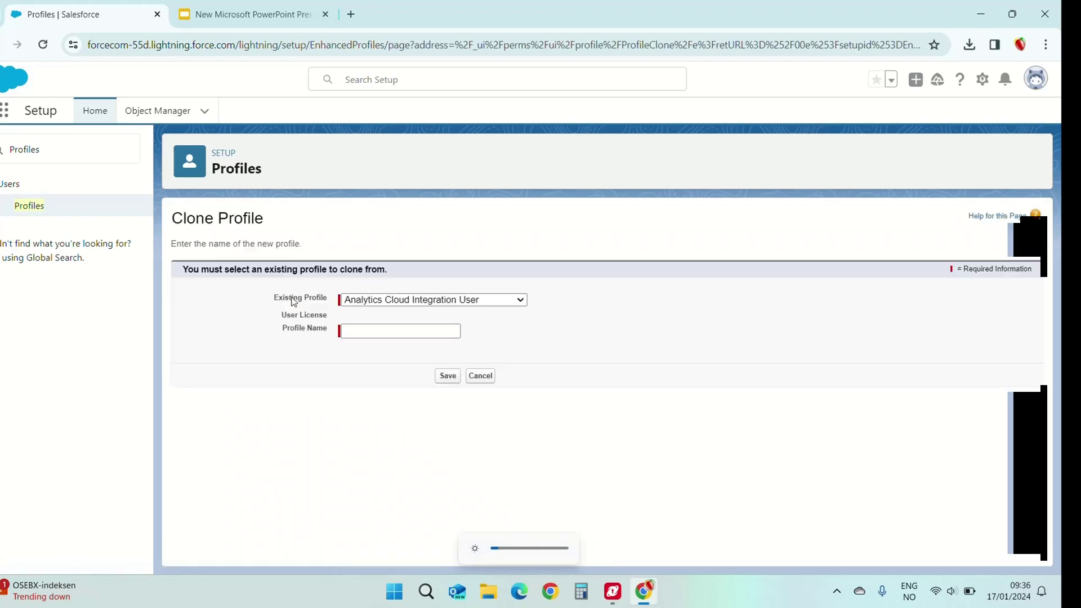
pyautogui.click(367, 301)
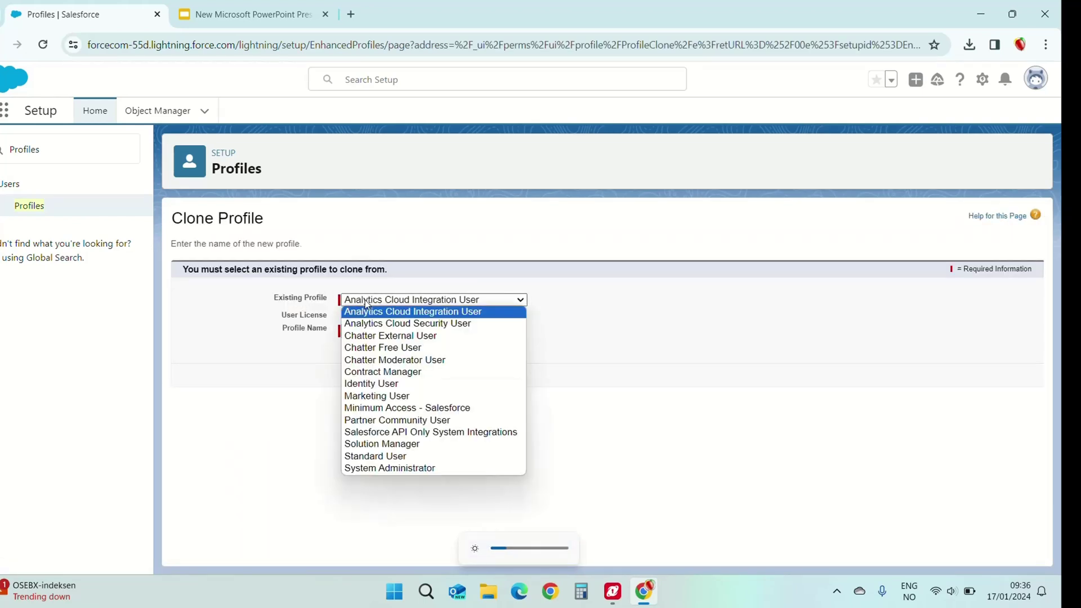
pyautogui.click(384, 456)
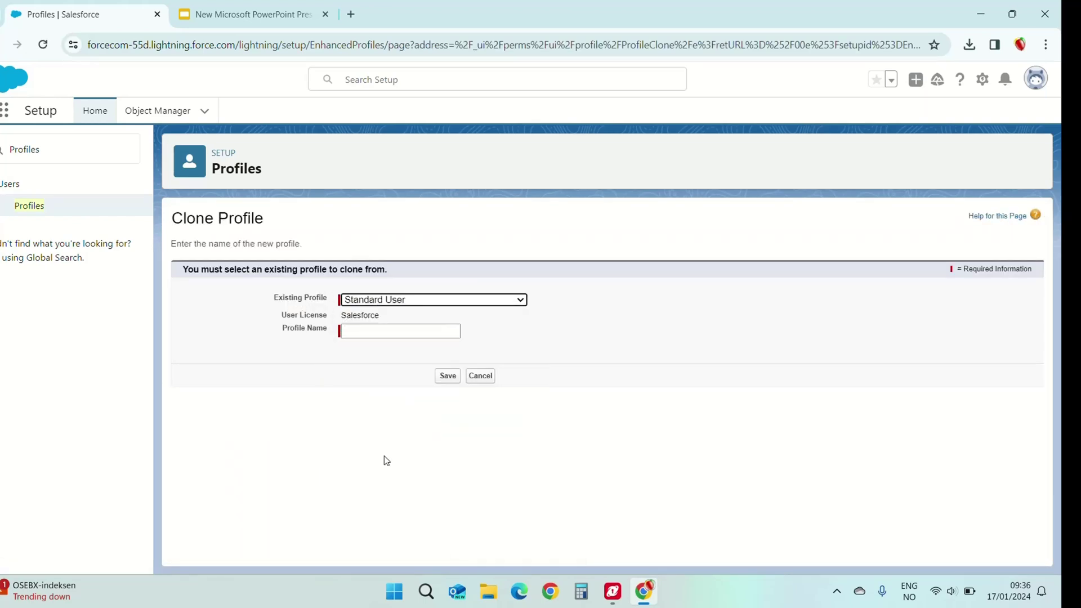
pyautogui.click(373, 329)
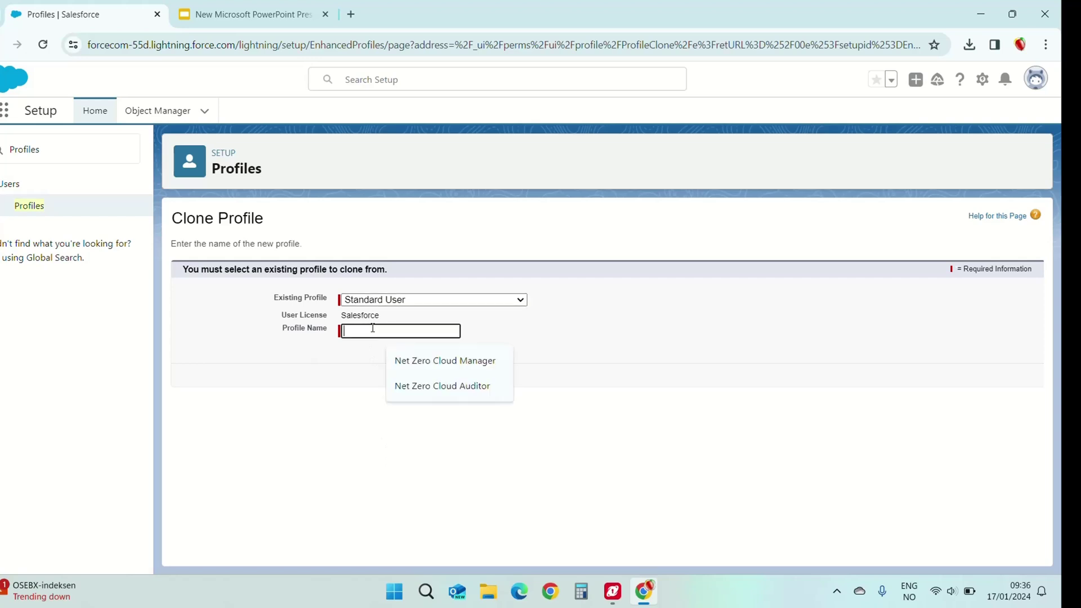
pyautogui.click(396, 361)
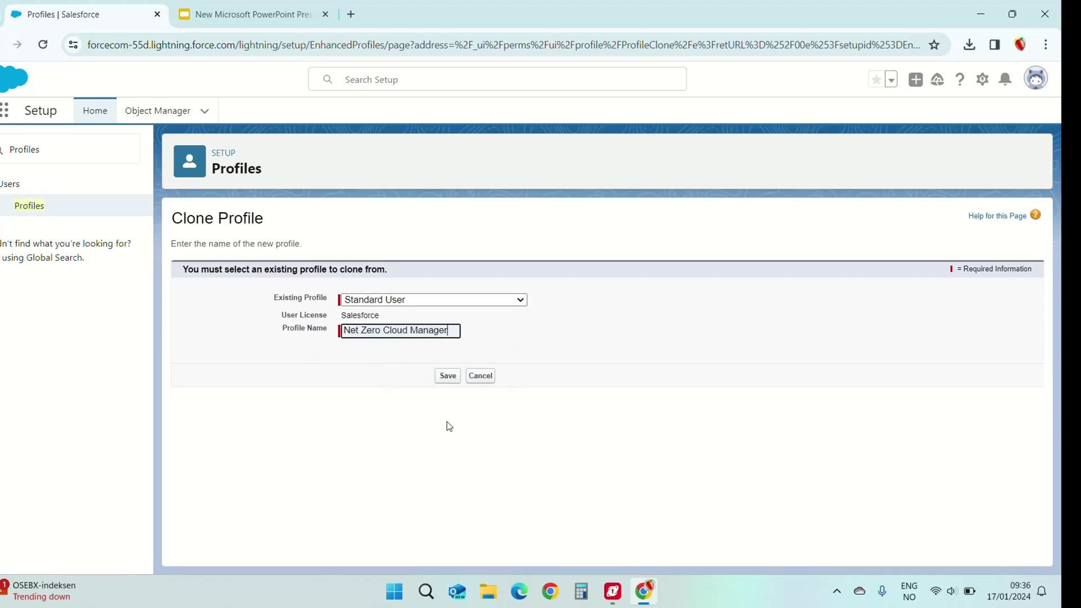
pyautogui.click(448, 381)
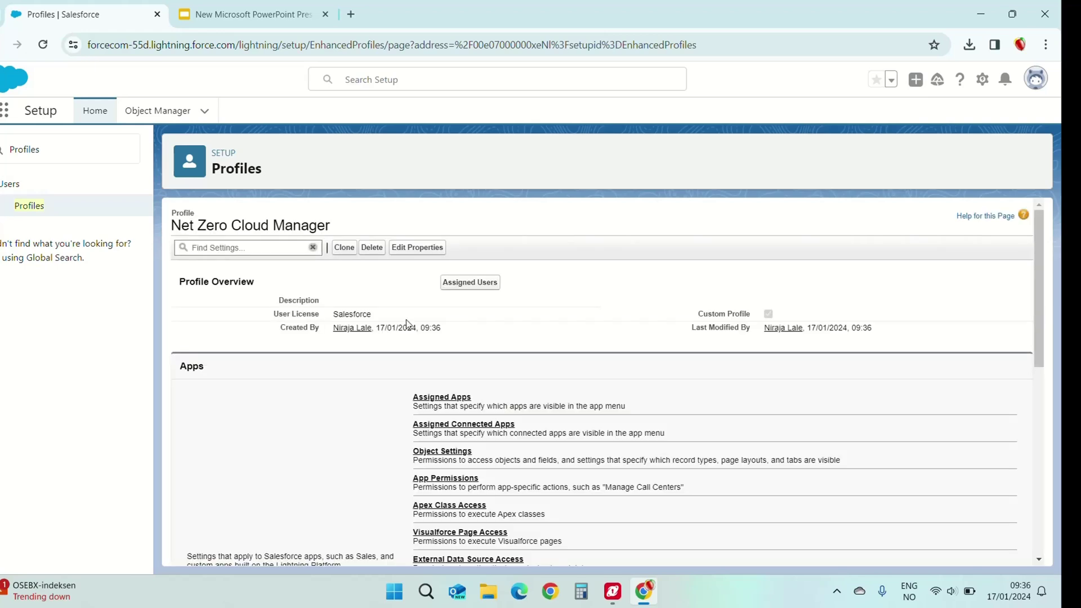
pyautogui.click(31, 206)
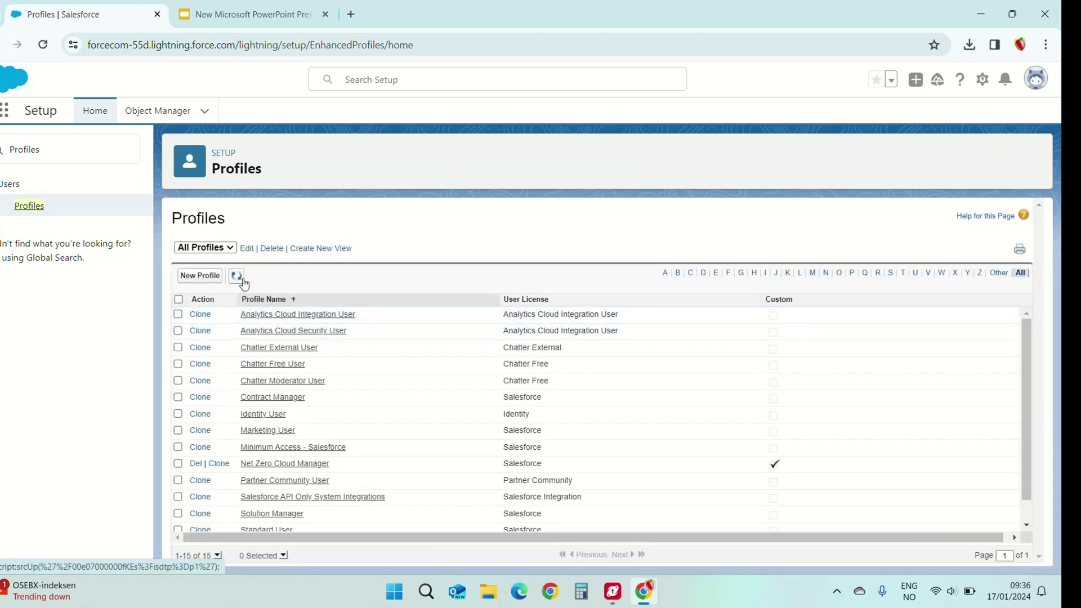
# Step: Save a copy of the Standard User profile named 'Net Zero Cloud Auditor'
pyautogui.click(199, 279)
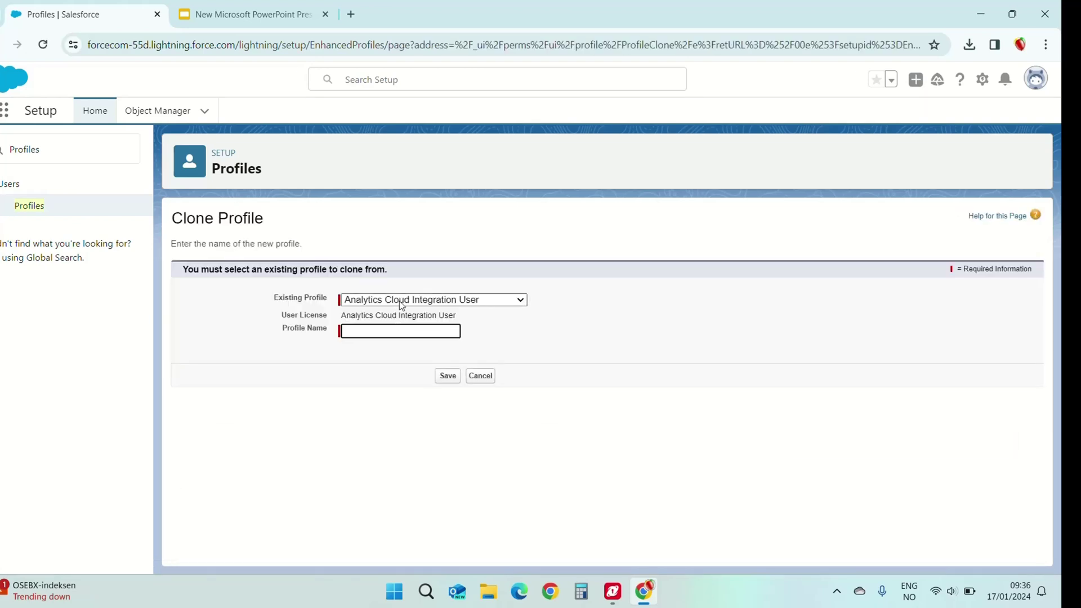
pyautogui.click(401, 302)
pyautogui.click(384, 469)
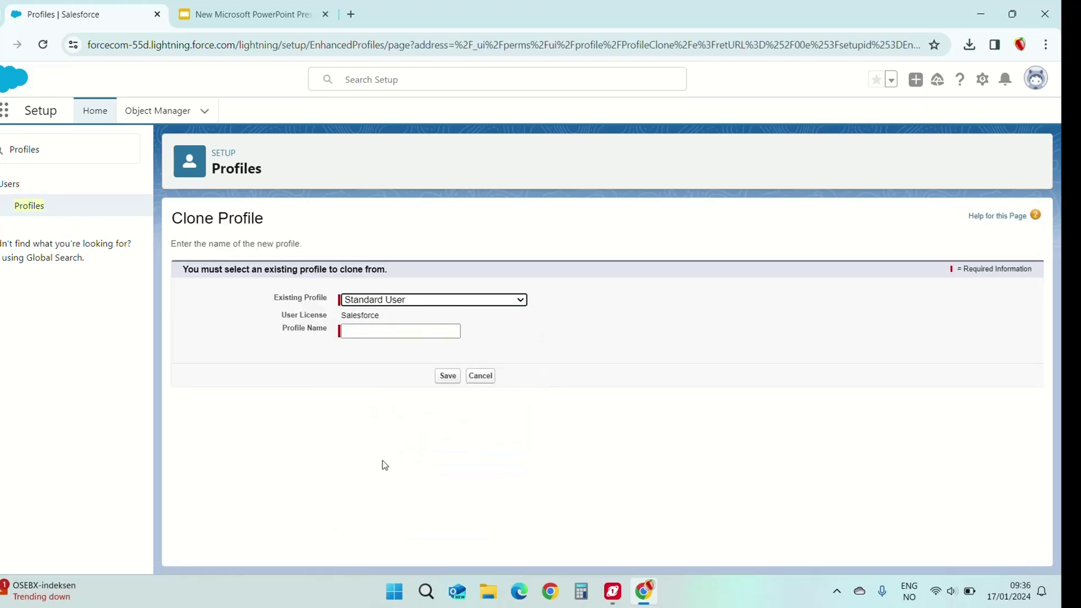
pyautogui.click(381, 331)
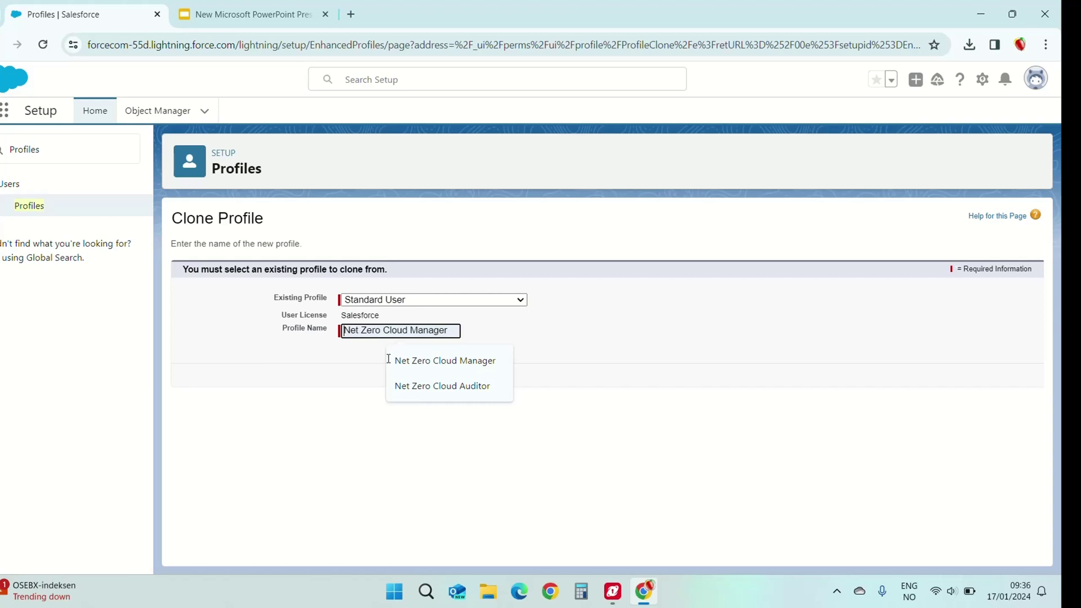
pyautogui.click(394, 387)
pyautogui.click(448, 376)
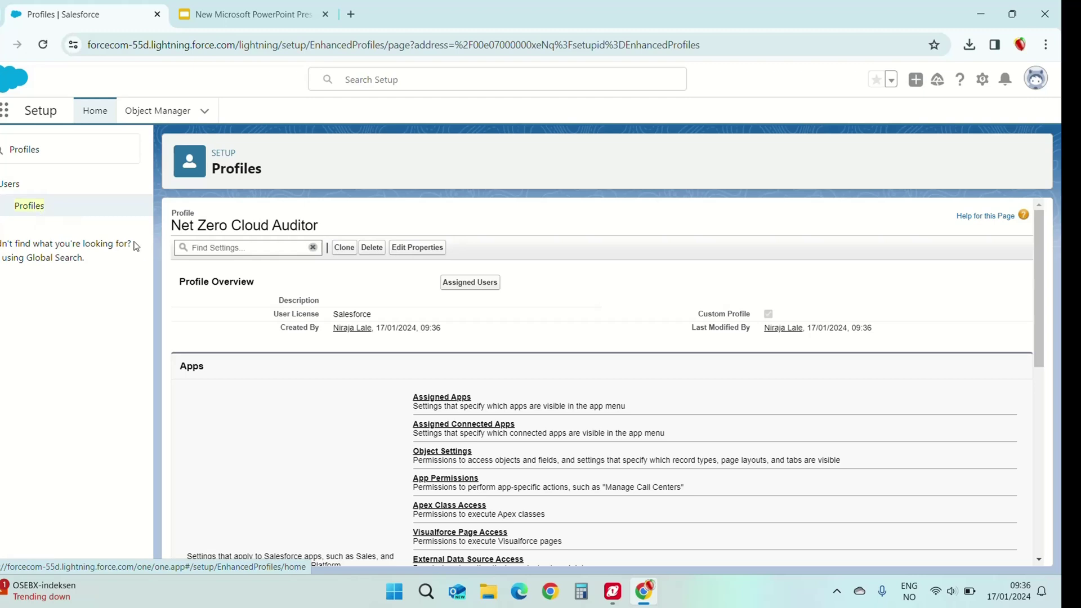
# Step: Make Net Zero the Auditor's default in Assigned Apps, save, and reopen the Profiles list
pyautogui.scroll(-1, 261, 381)
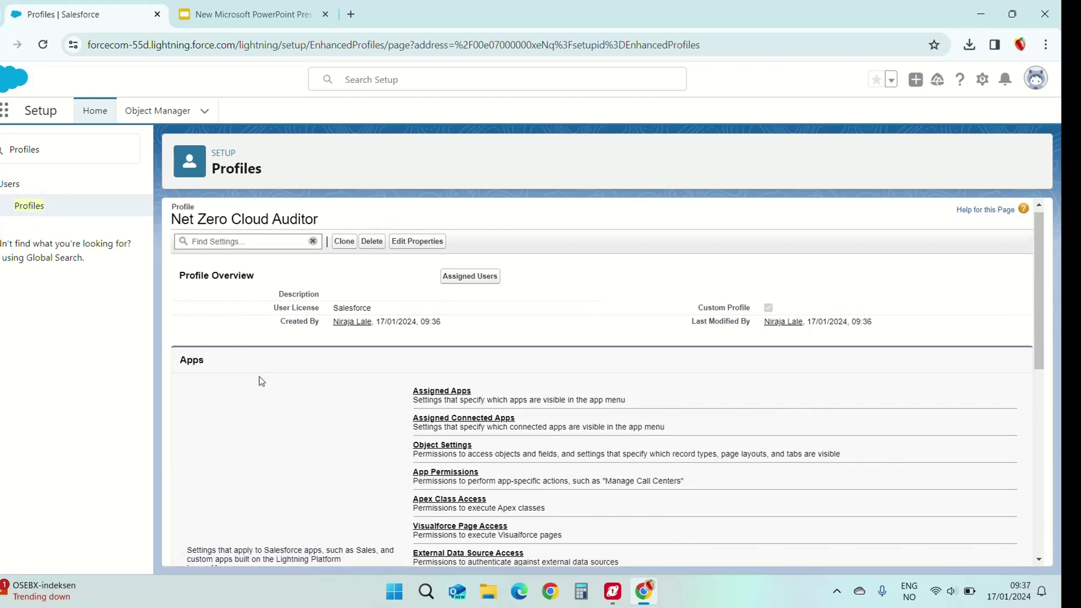
pyautogui.scroll(-1, 261, 381)
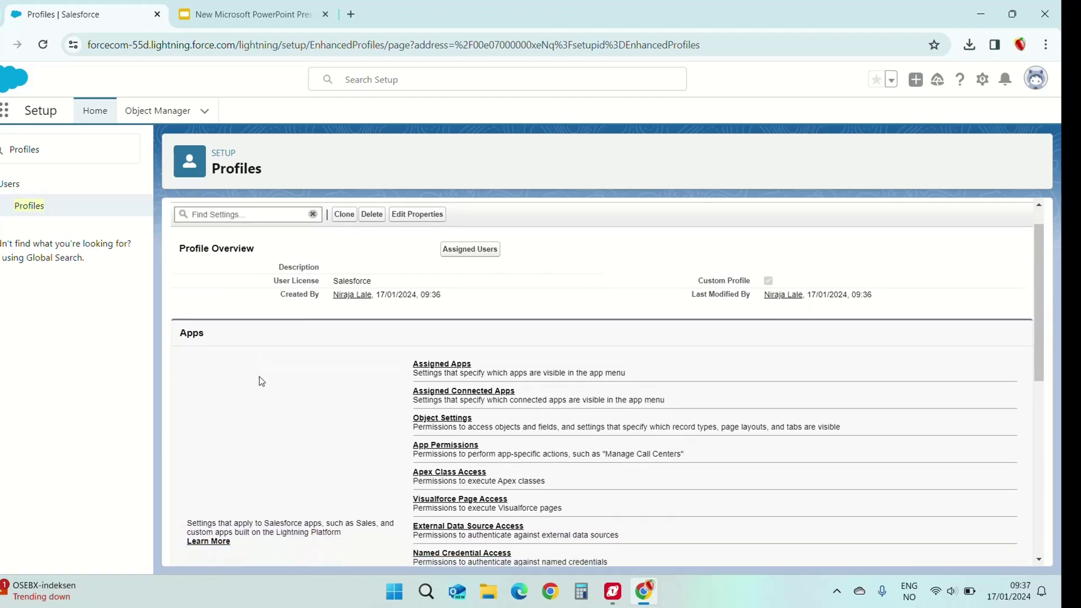
pyautogui.click(435, 366)
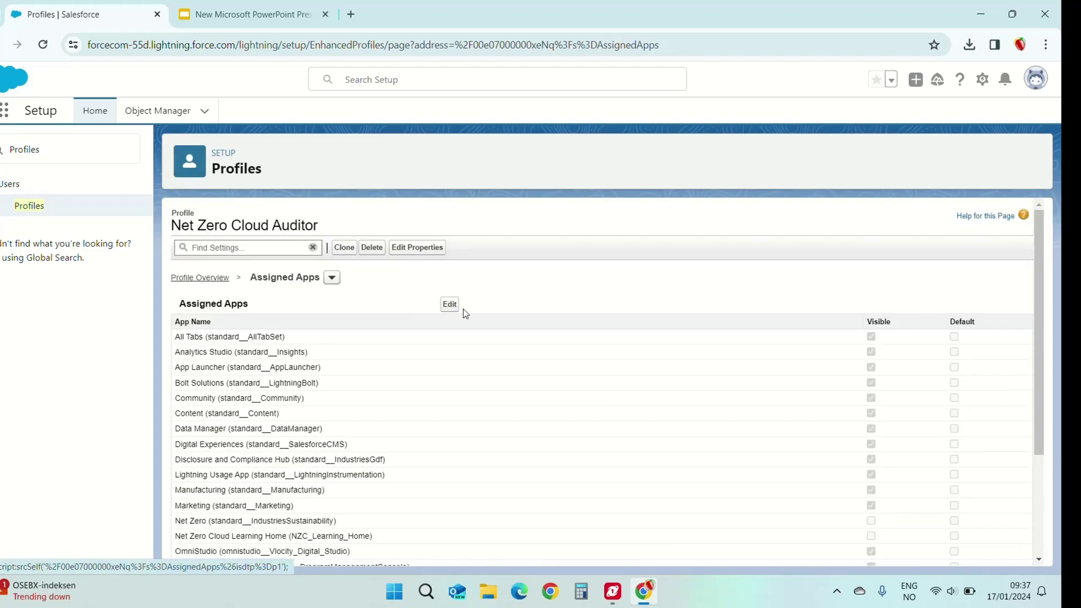
pyautogui.click(450, 306)
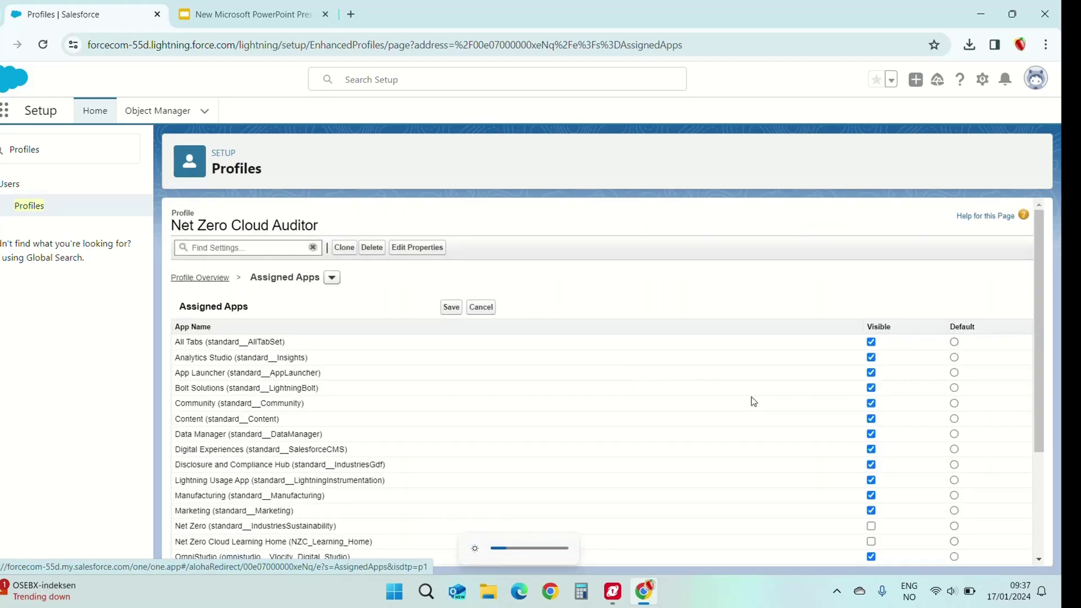
pyautogui.scroll(-3, 758, 444)
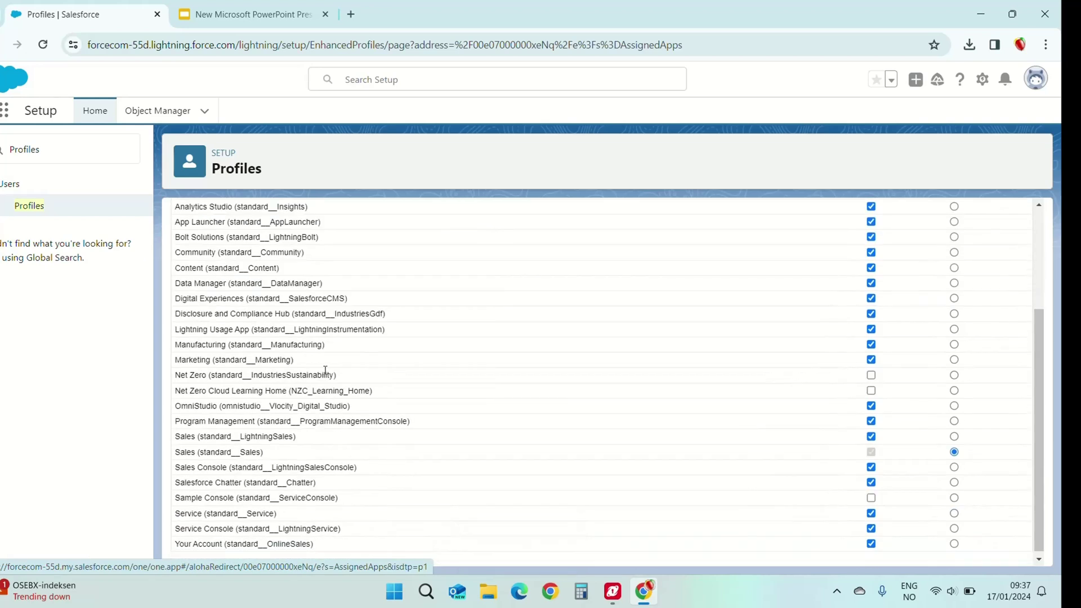
pyautogui.click(953, 375)
pyautogui.scroll(3, 956, 379)
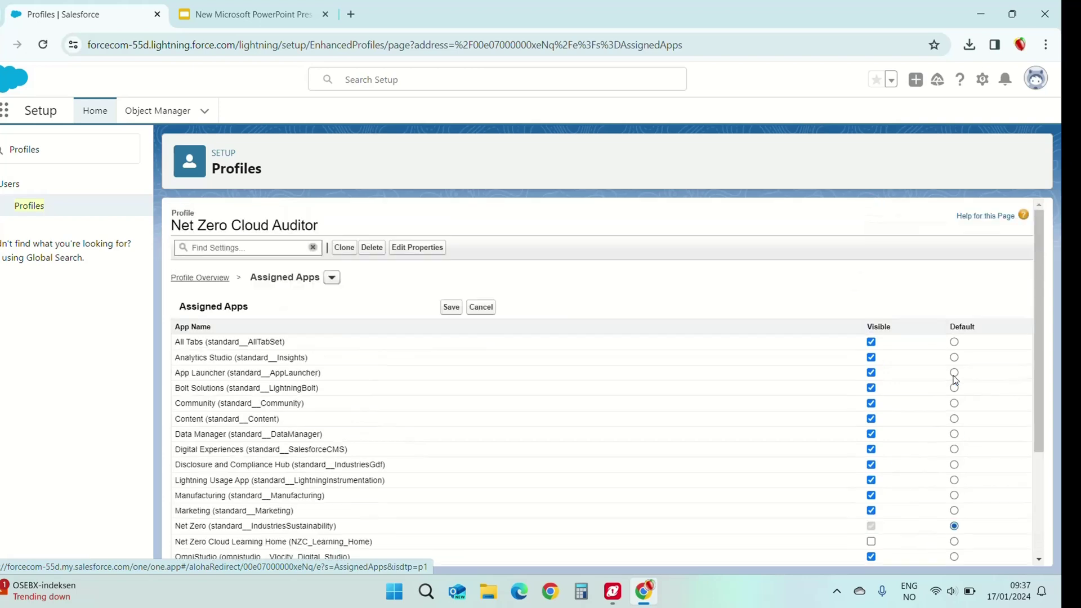
pyautogui.click(451, 307)
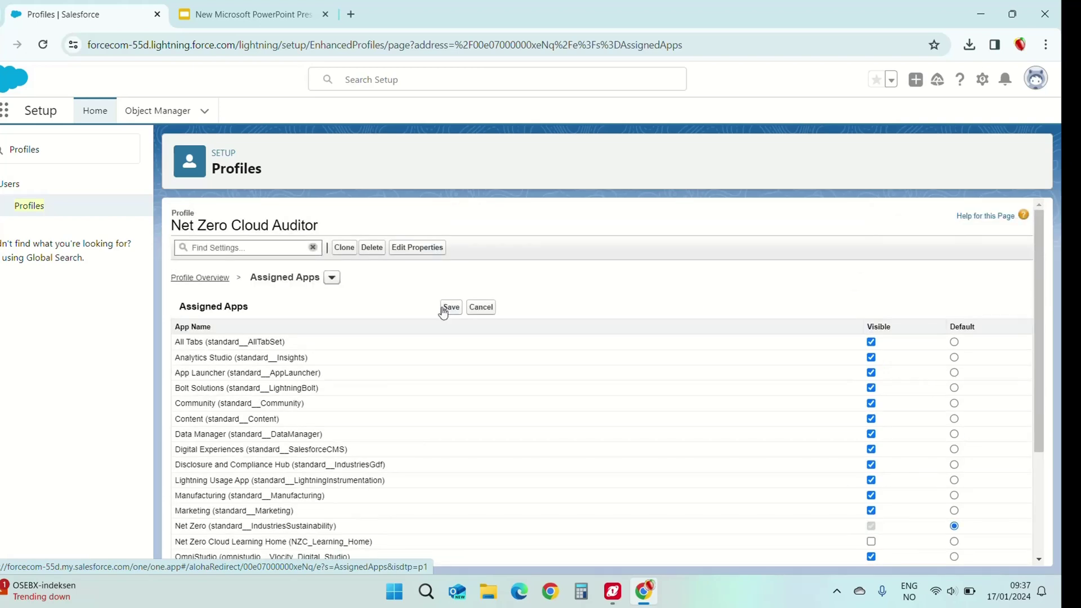
pyautogui.click(44, 214)
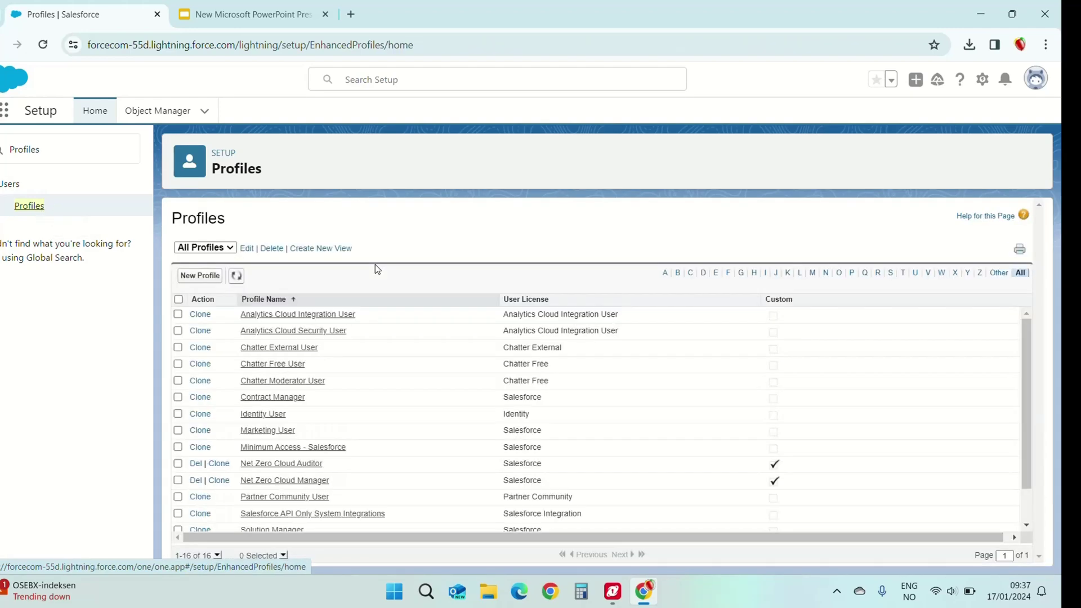
pyautogui.moveTo(387, 414)
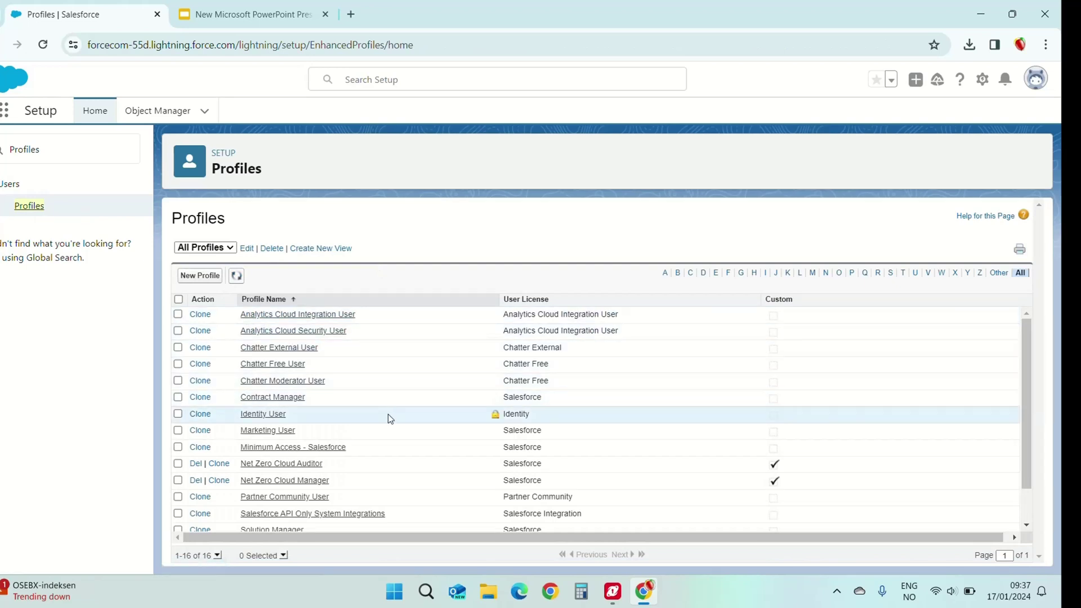
# Step: Open the Net Zero Cloud Manager profile and save Net Zero as its Assigned Apps default
pyautogui.click(262, 482)
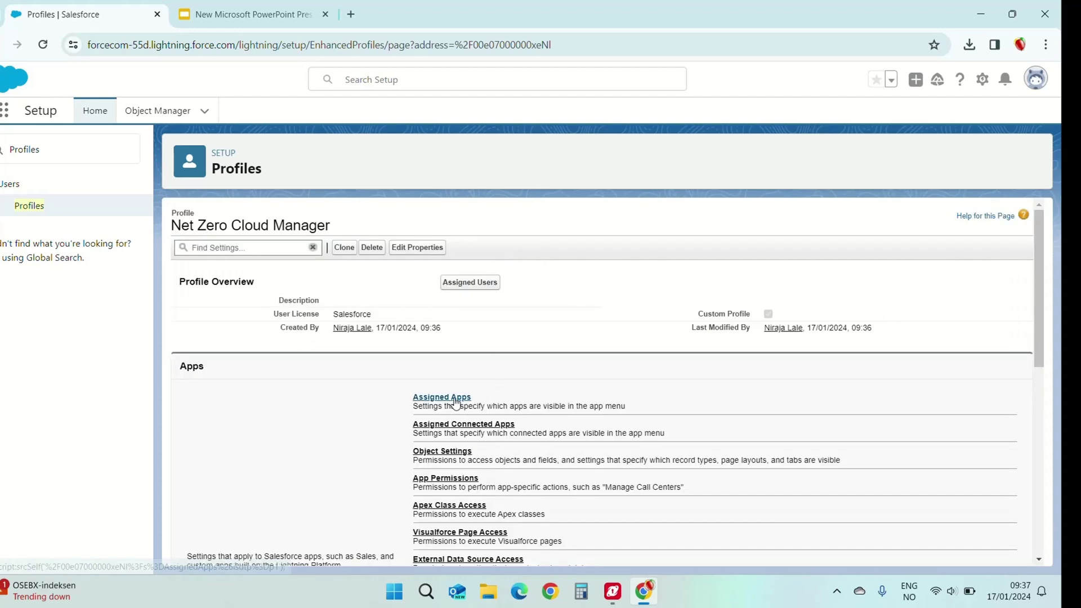
pyautogui.click(455, 399)
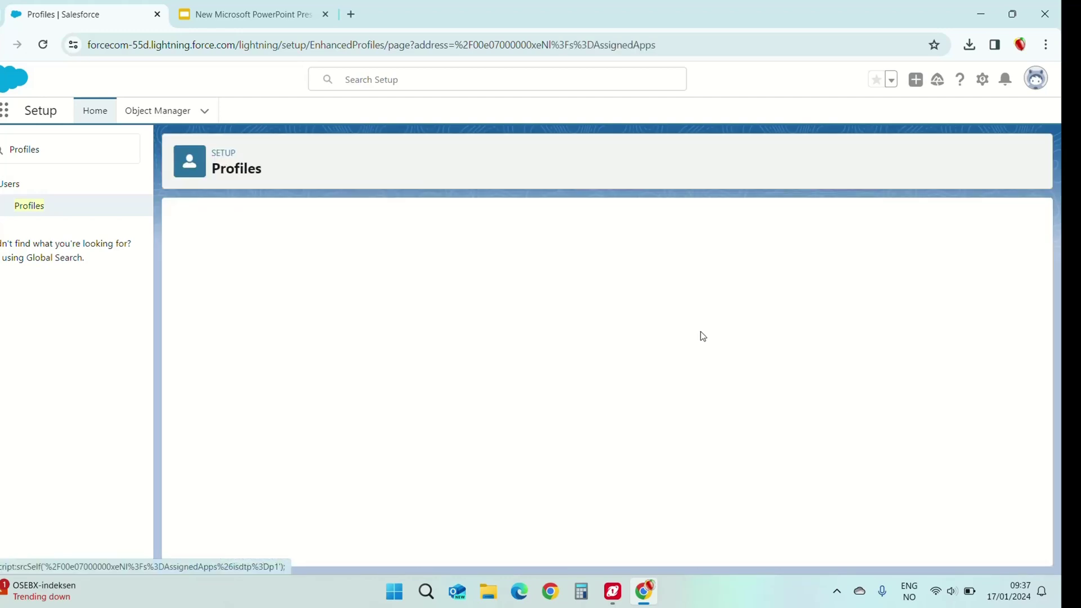
pyautogui.click(450, 305)
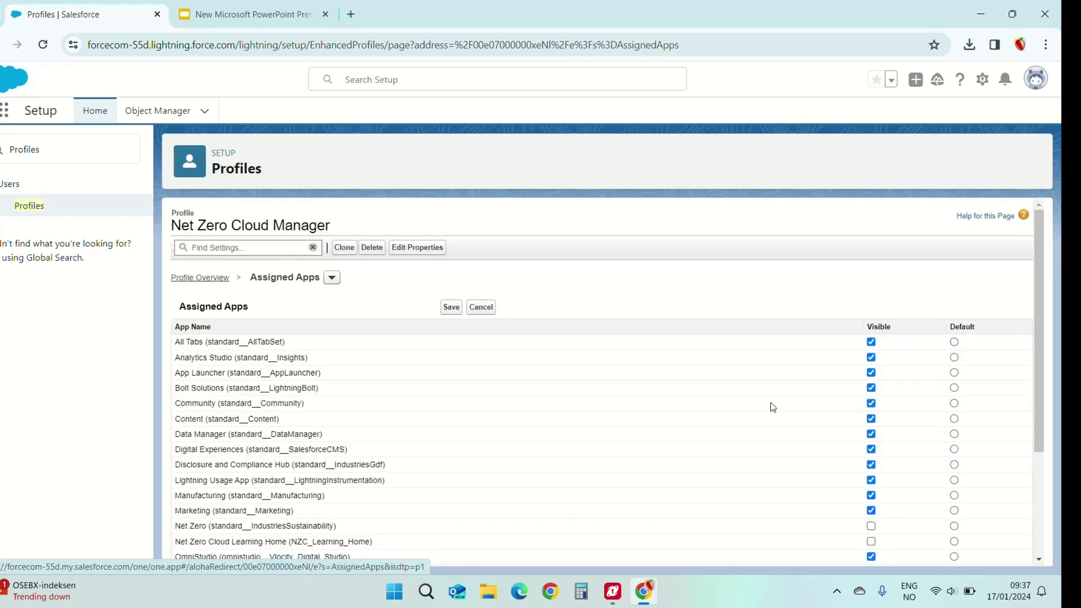
pyautogui.scroll(-1, 770, 405)
pyautogui.scroll(-1, 771, 407)
pyautogui.scroll(-1, 772, 406)
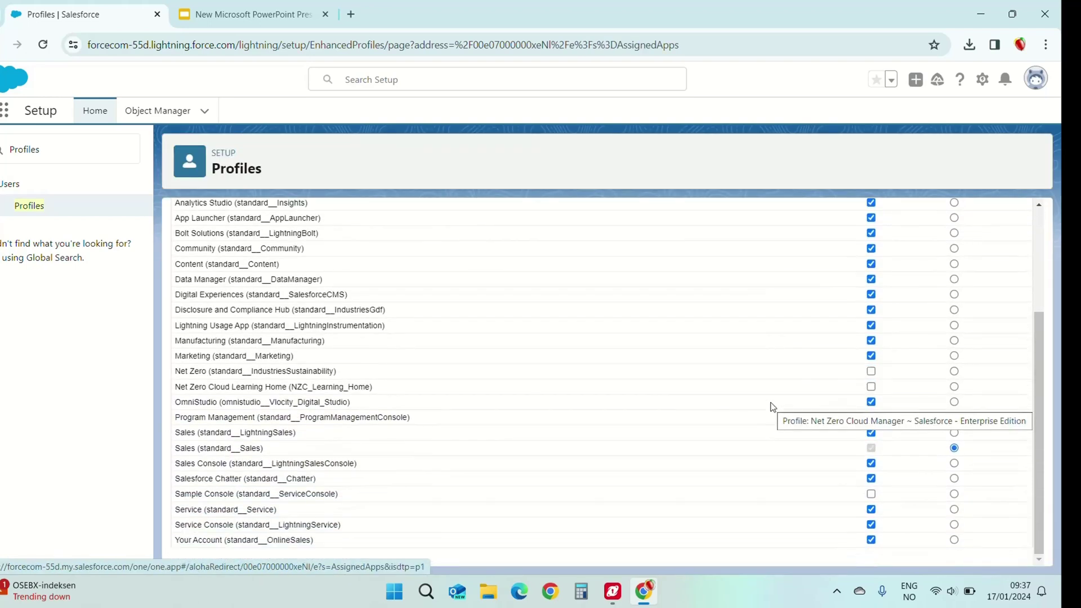
pyautogui.scroll(1, 772, 407)
pyautogui.scroll(2, 772, 407)
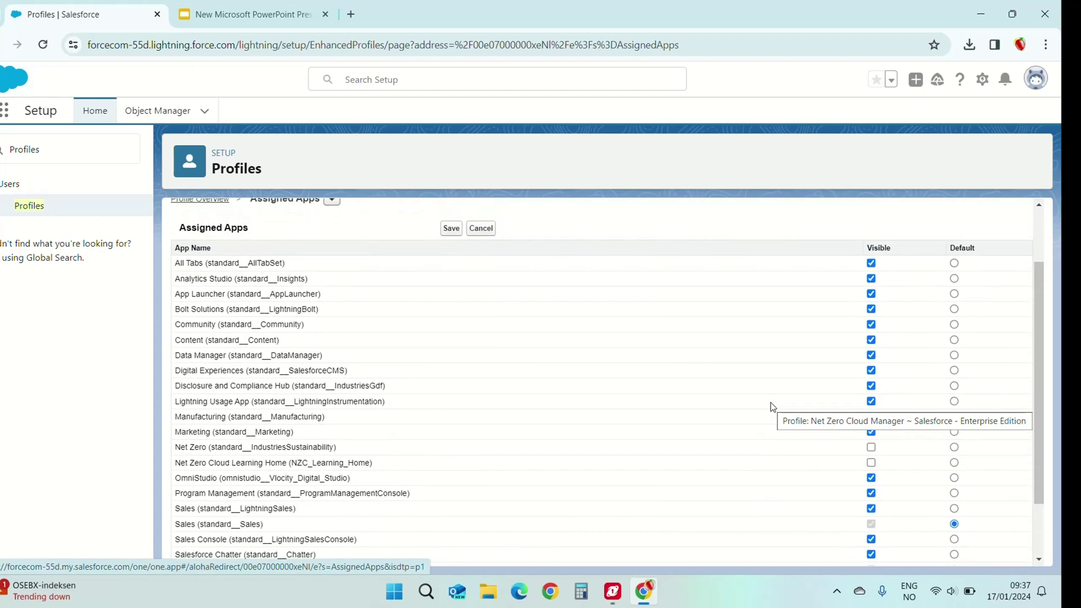
pyautogui.click(954, 448)
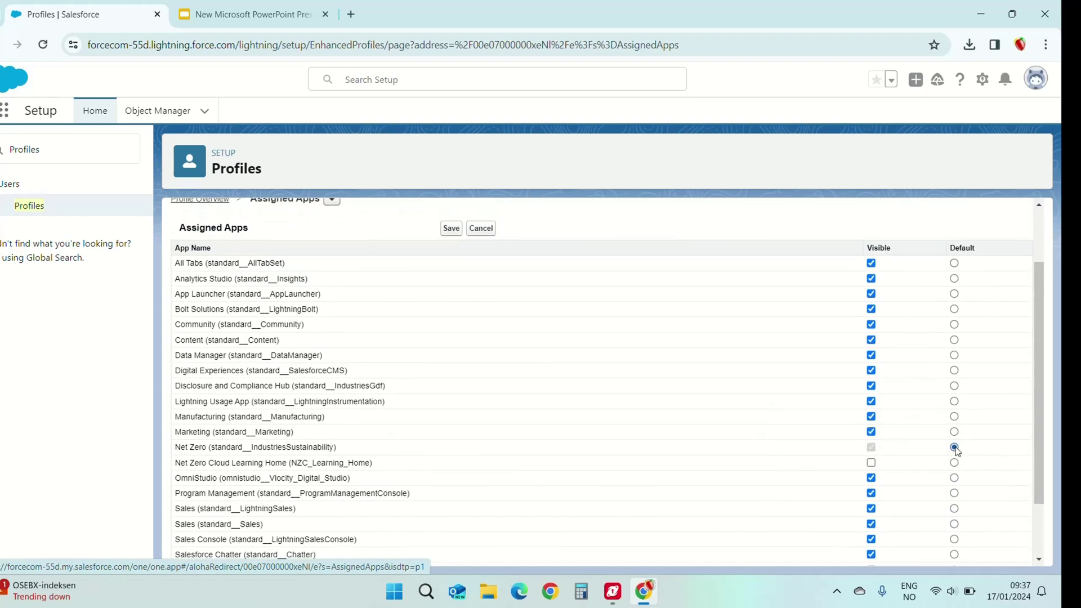
pyautogui.click(454, 230)
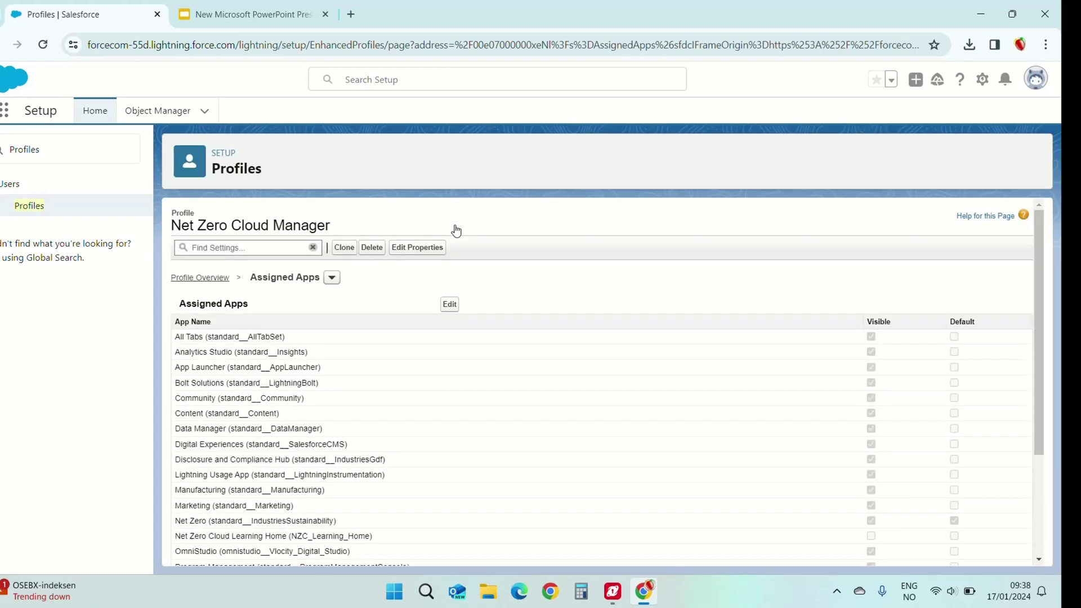
# Step: Go to the Setup Home page from the navigation bar
pyautogui.click(95, 111)
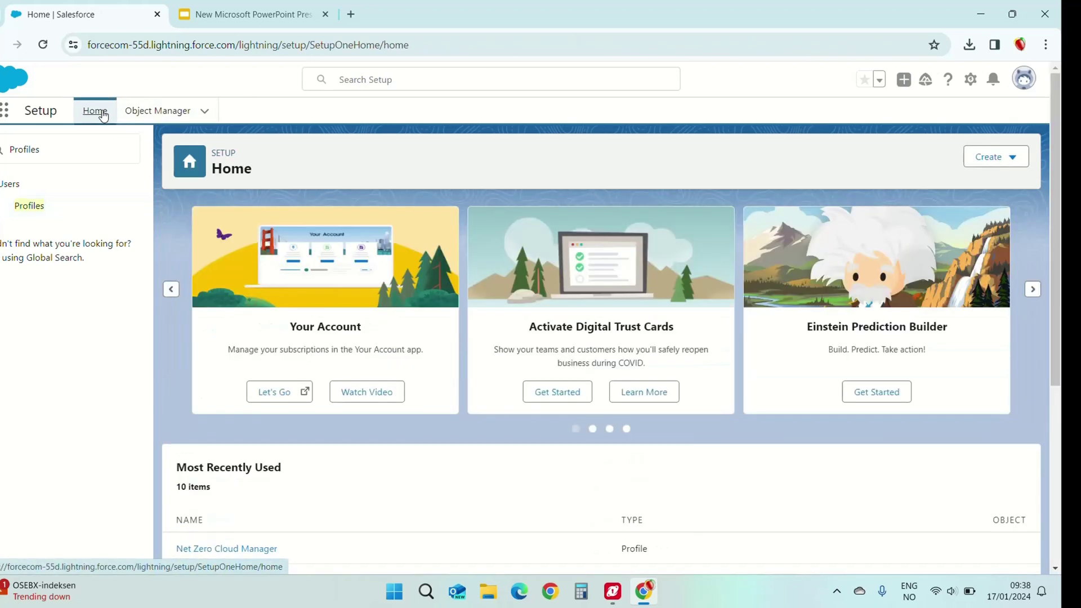